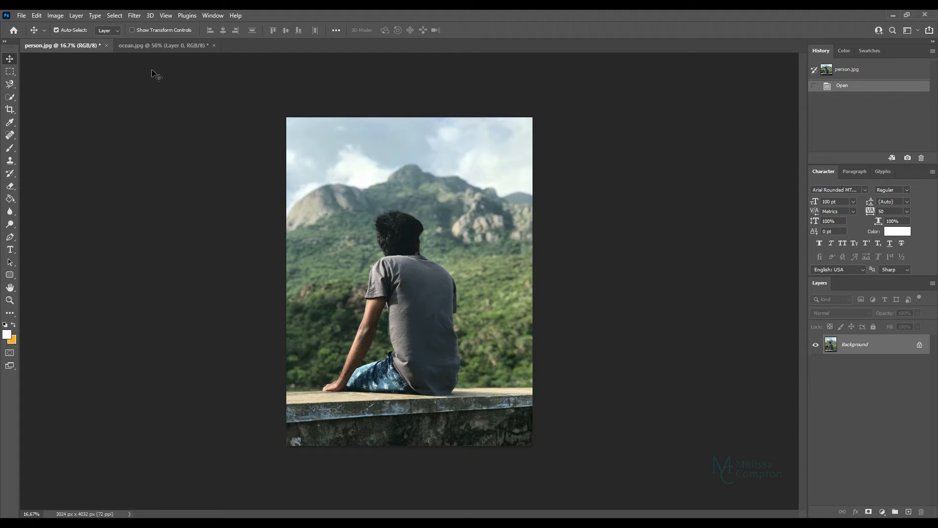
Copy the person.jpg photo into the ocean.jpg document as a new layer above the ocean image.
click(153, 44)
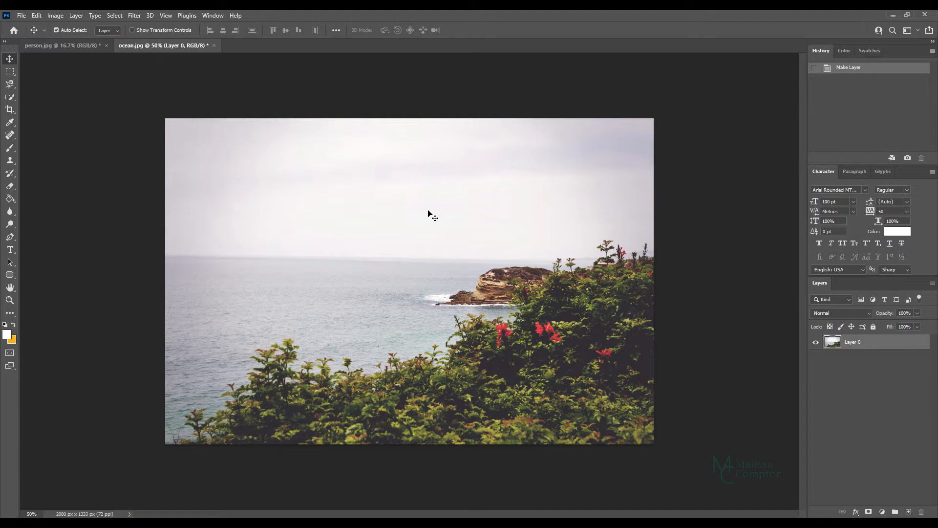
click(75, 45)
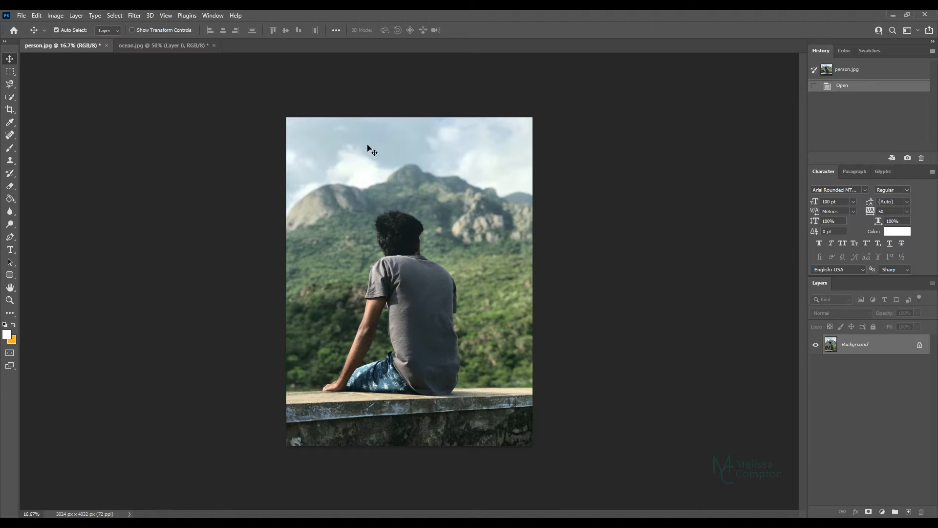
click(158, 46)
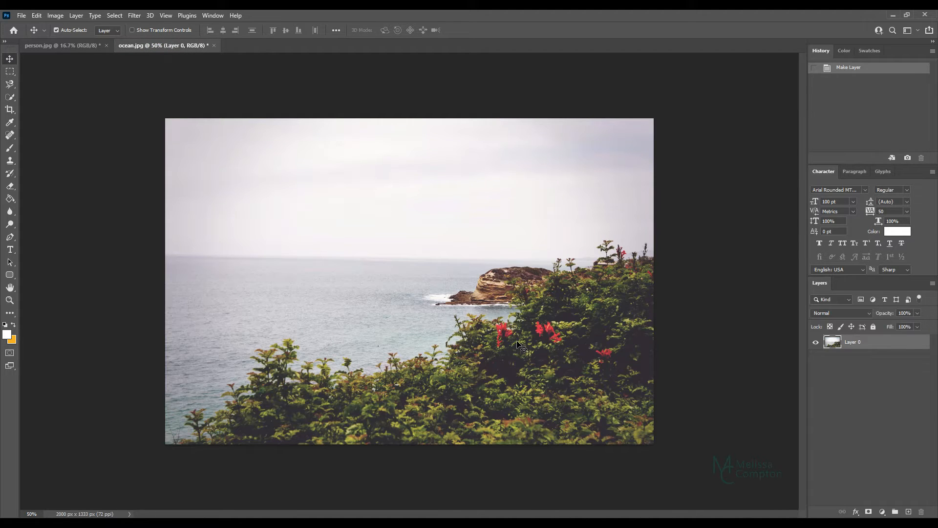
click(85, 48)
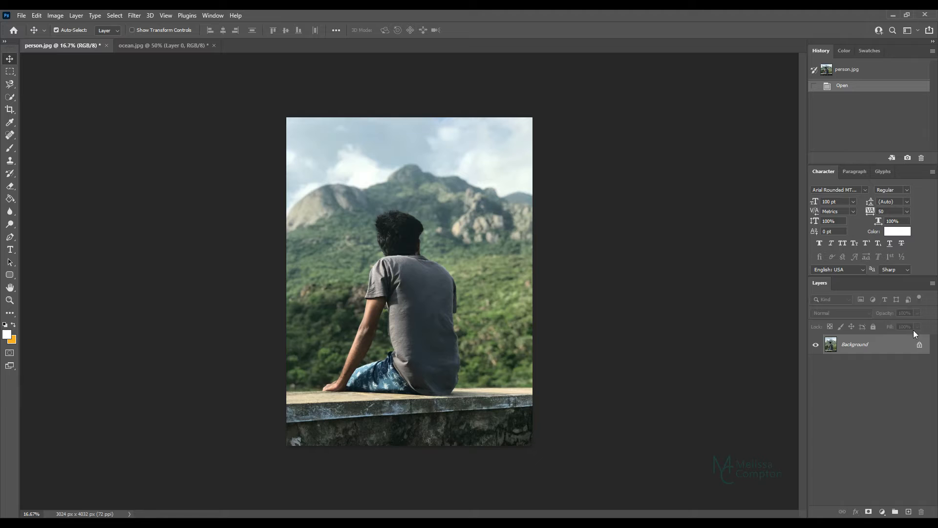
click(153, 45)
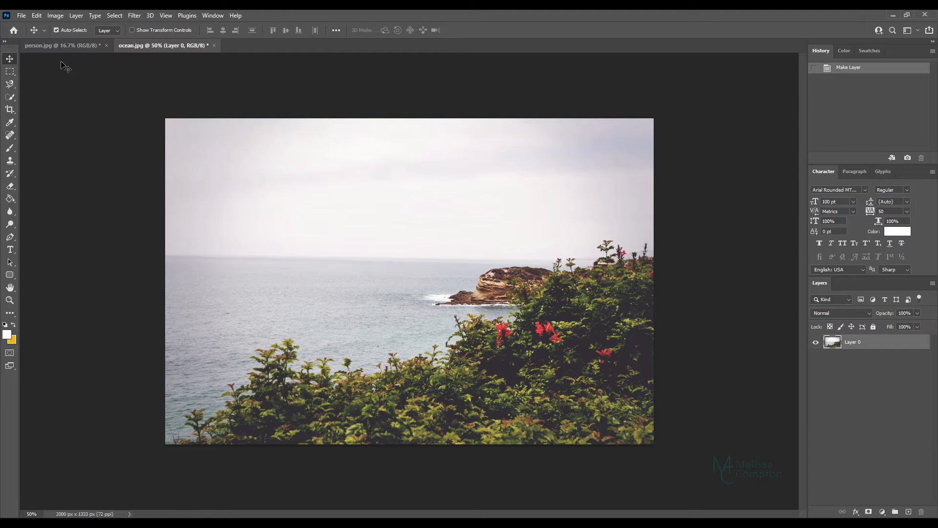
click(59, 46)
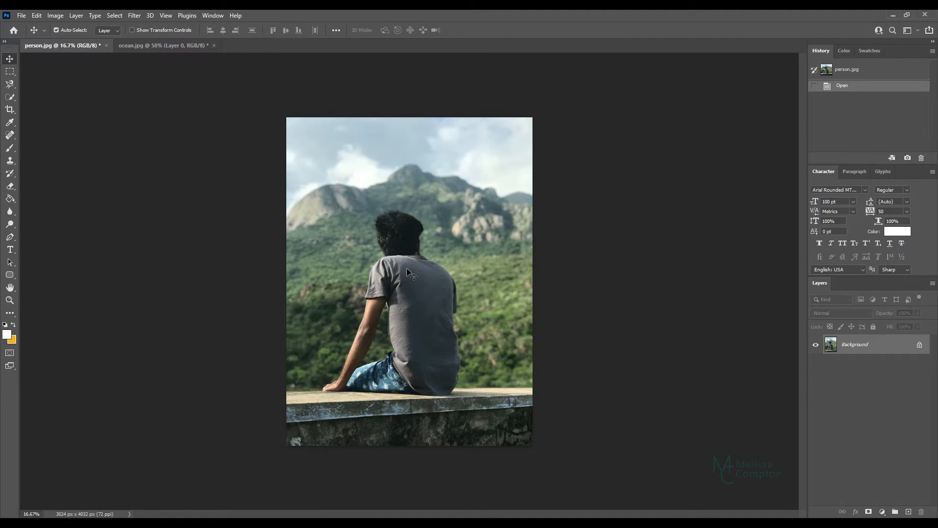
drag(407, 271, 168, 49)
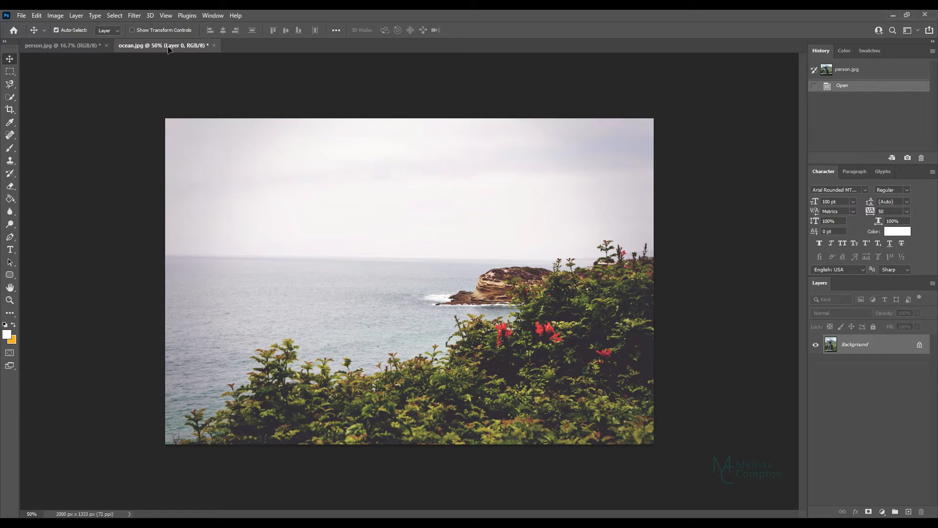
drag(206, 104, 284, 230)
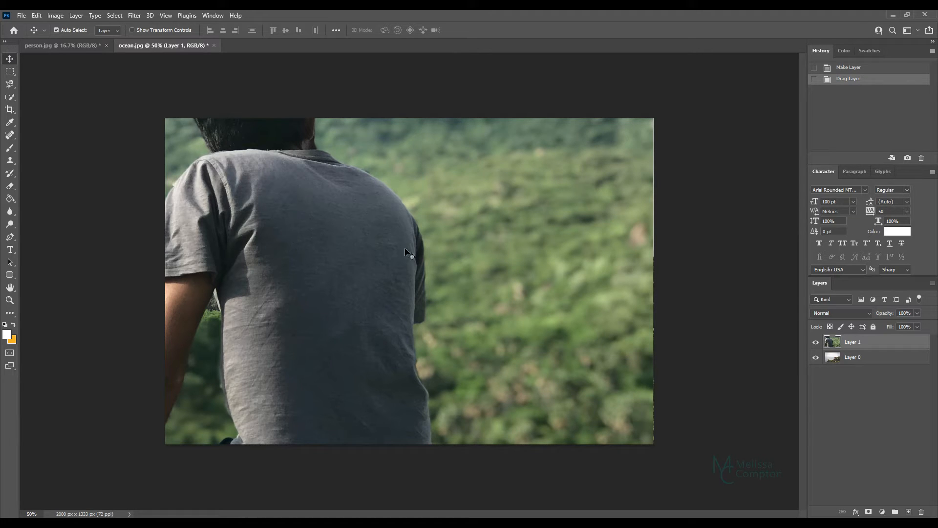
click(75, 45)
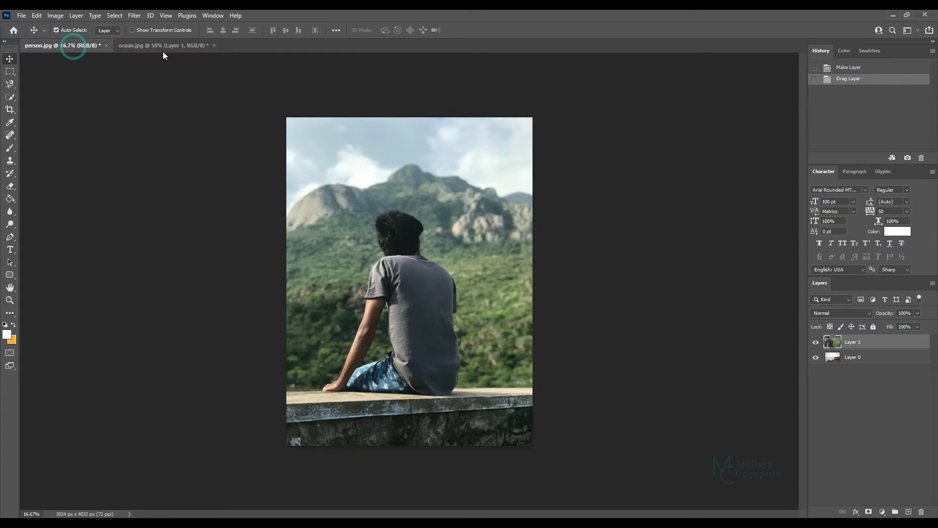
click(166, 51)
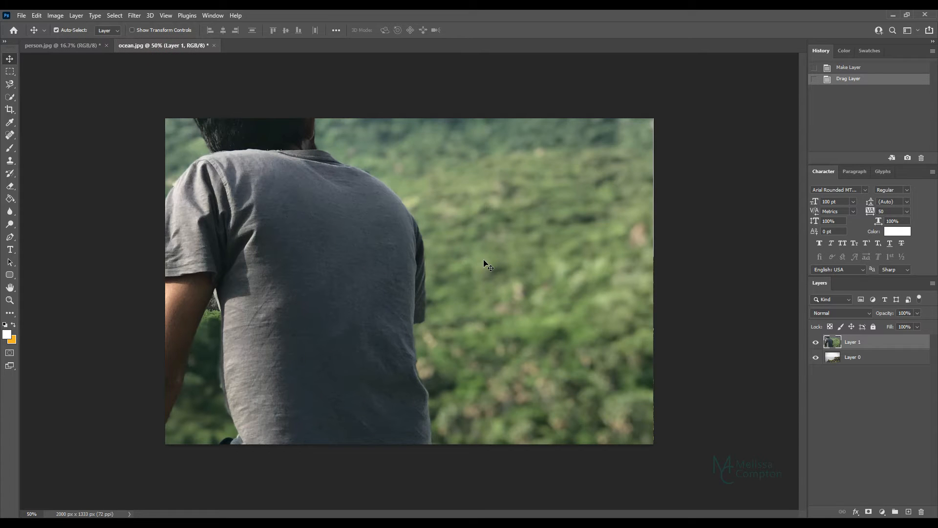
Scale the person photo layer to 25% width and height and place it in the lower-left corner of the ocean image.
drag(483, 260, 485, 282)
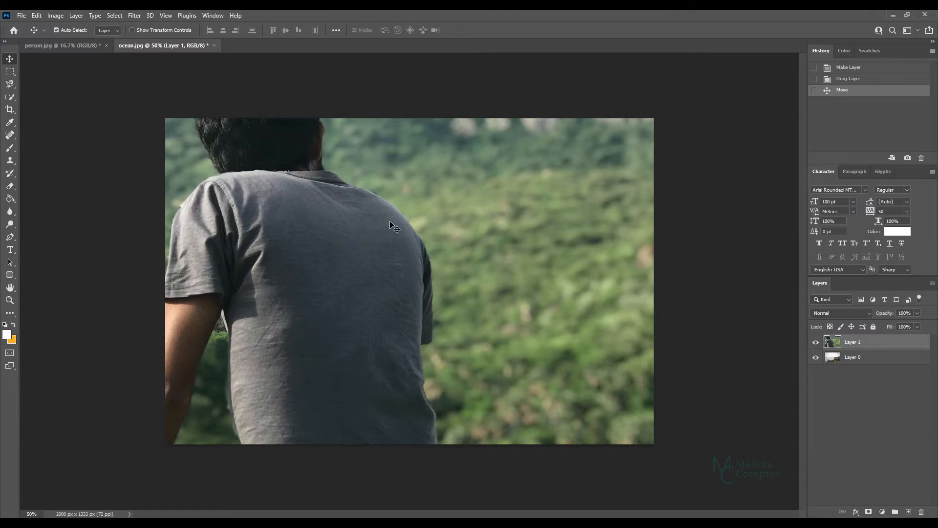
key(ctrl+t)
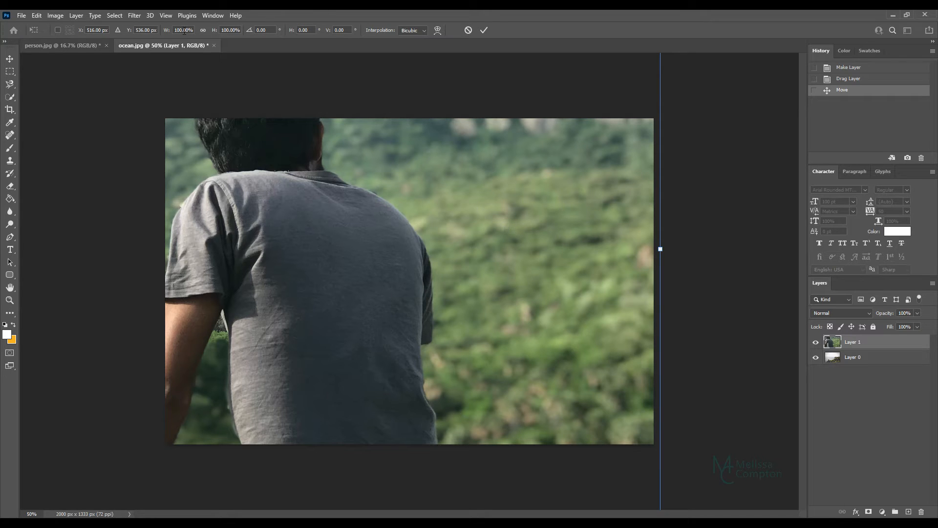
click(183, 30)
text(25)
key(Tab)
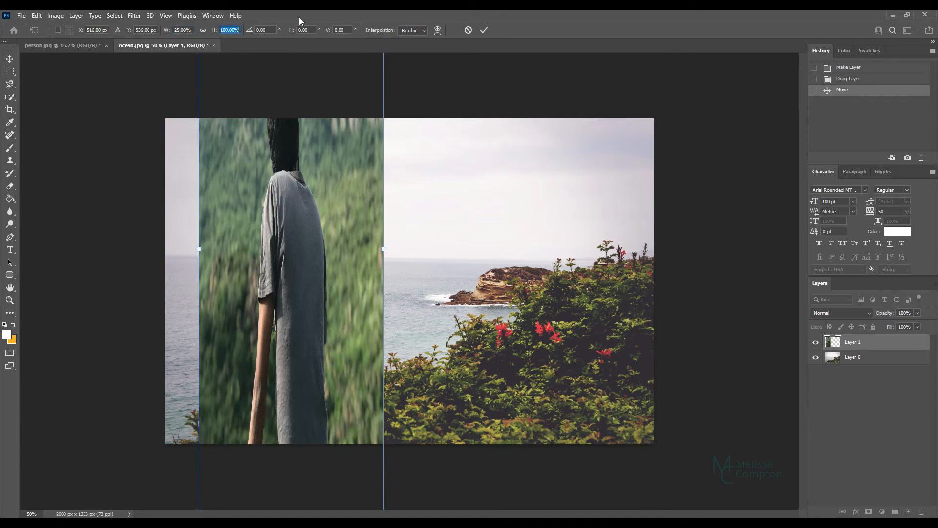
text(25)
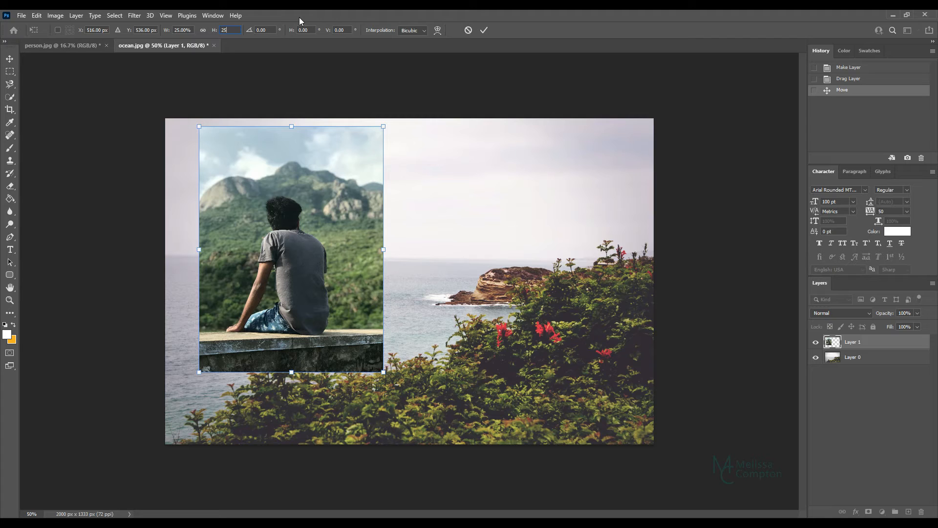
drag(260, 155, 221, 219)
key(Return)
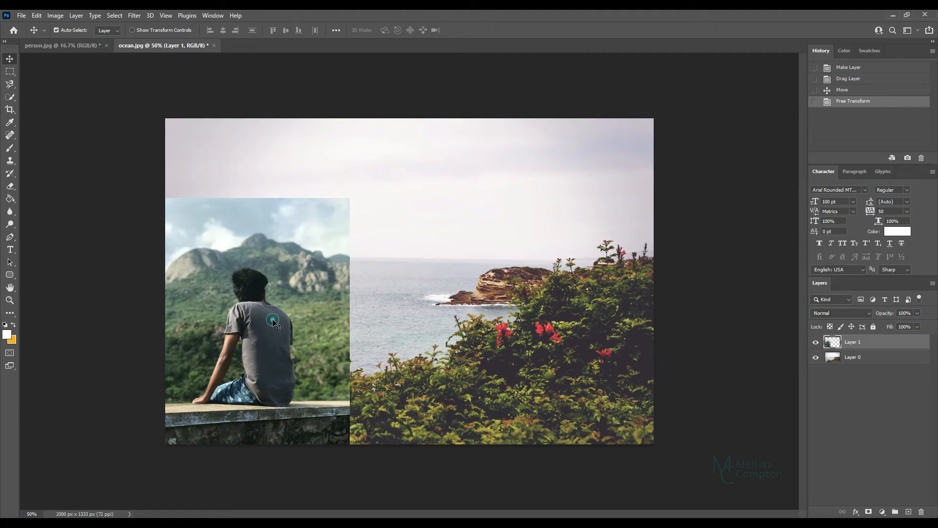
mouse_move(269, 322)
mouse_down()
mouse_move(260, 336)
mouse_move(272, 338)
mouse_move(265, 334)
mouse_up()
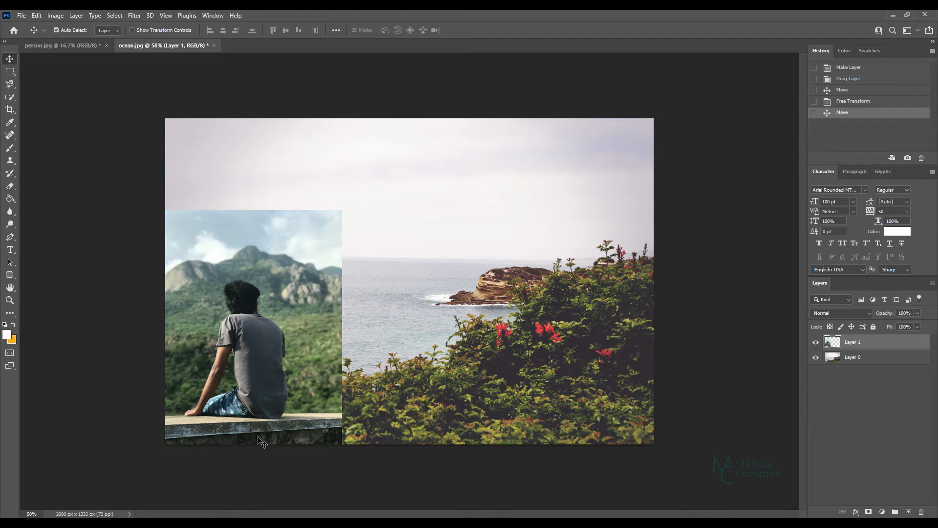
Select the seated man and the stone ledge with the Quick Selection tool and add a layer mask from the selection.
click(10, 97)
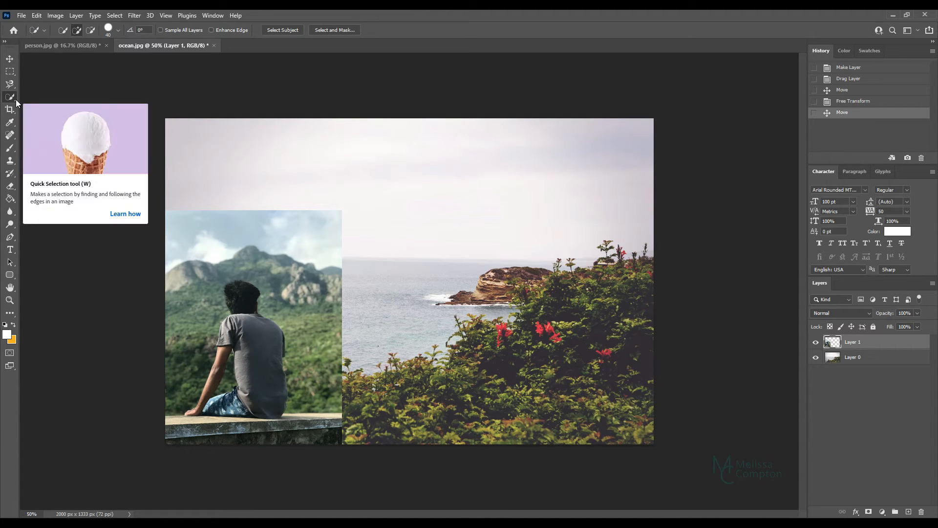
right_click(16, 98)
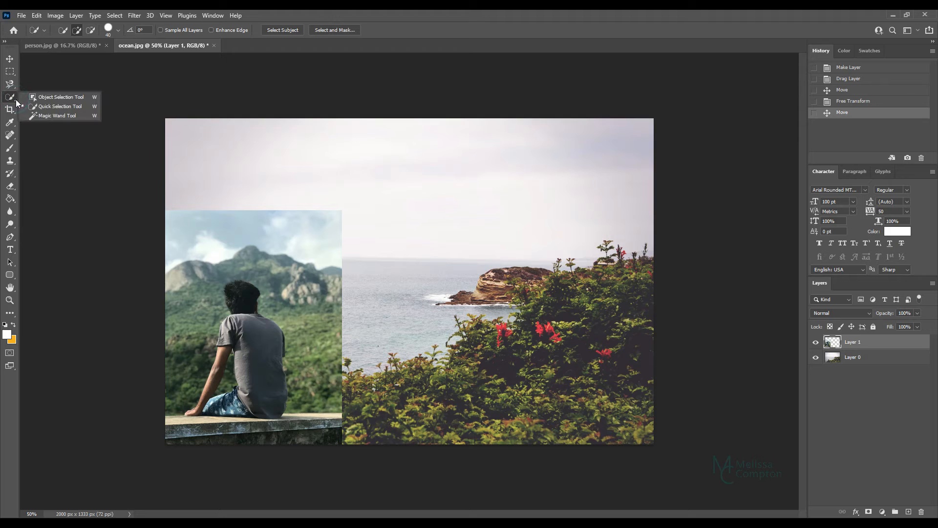
click(45, 106)
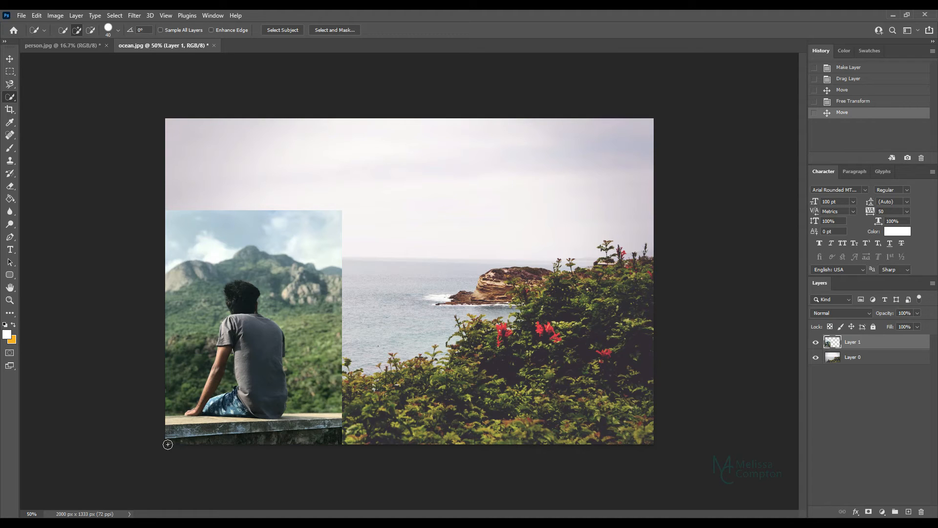
drag(167, 441, 193, 421)
drag(291, 438, 169, 433)
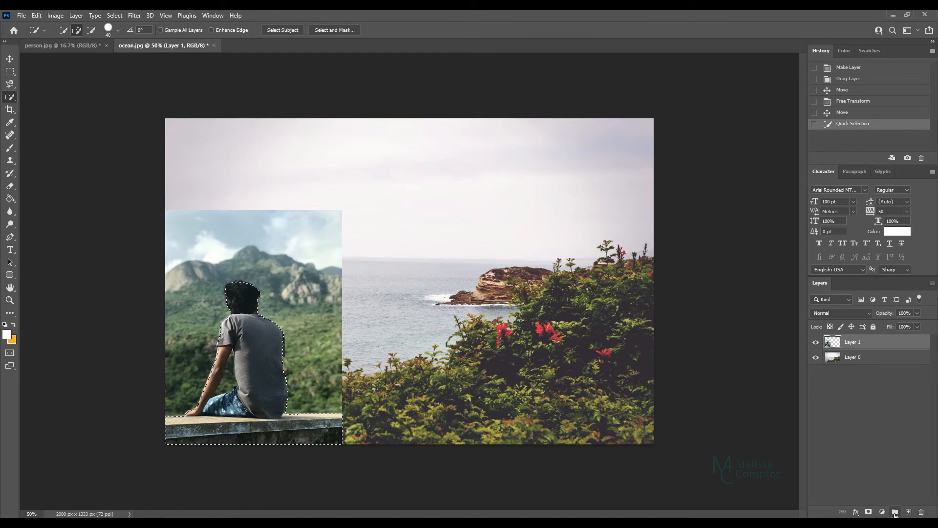
click(868, 512)
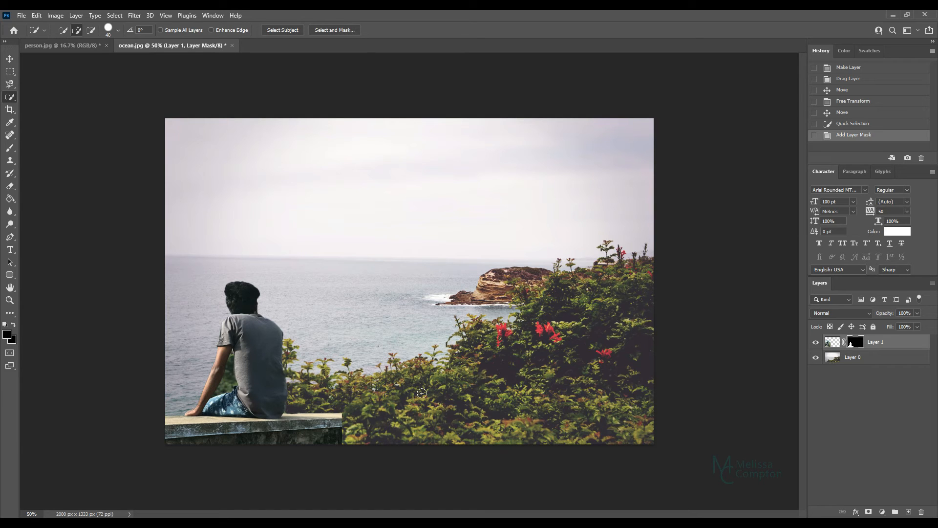
Outline the leftover greenery between the man's arm and torso with the Magnetic Lasso, clear it from the mask, and deselect.
key(ctrl+1)
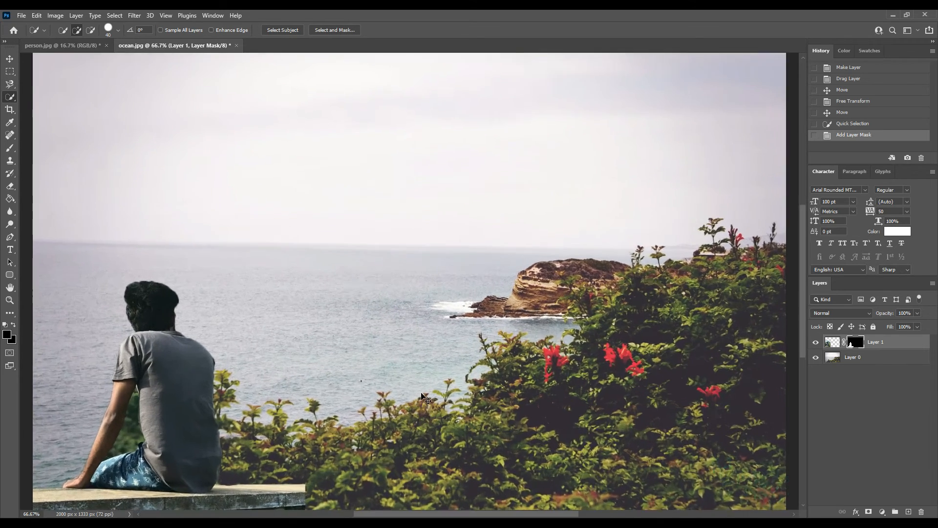
key(ctrl+plus)
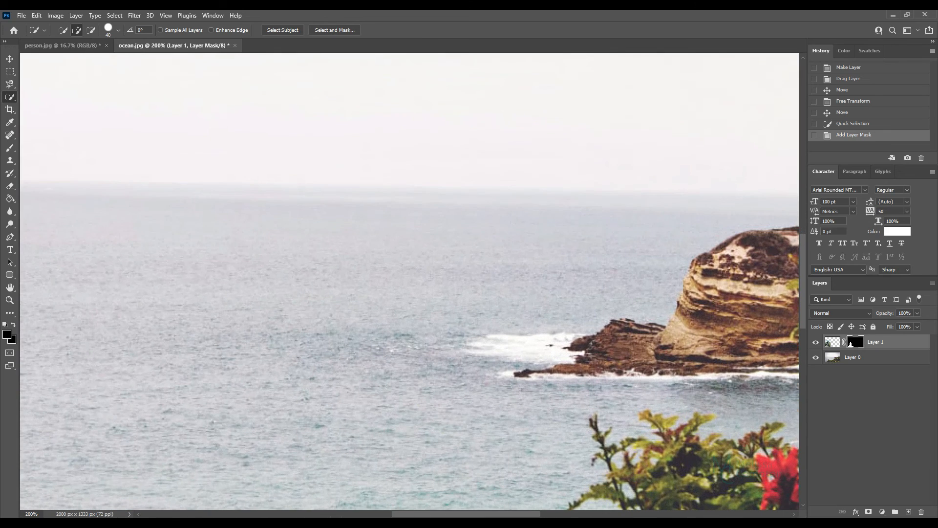
scroll(422, 513, left, 6)
scroll(331, 435, down, 5)
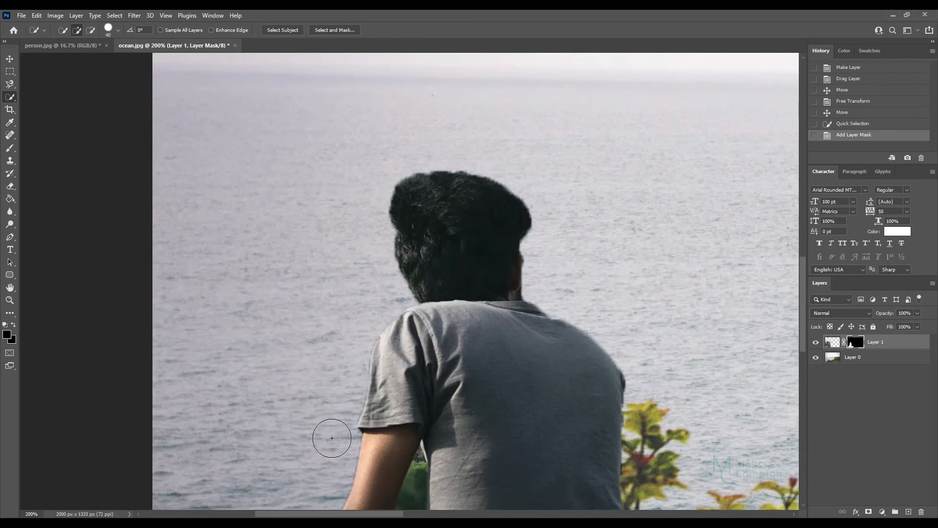
scroll(332, 438, down, 4)
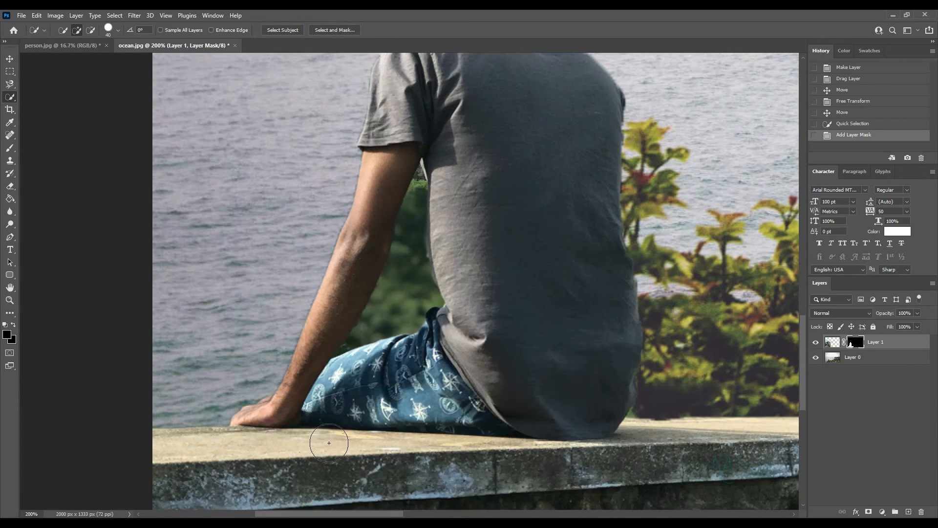
scroll(328, 444, up, 1)
drag(14, 84, 57, 100)
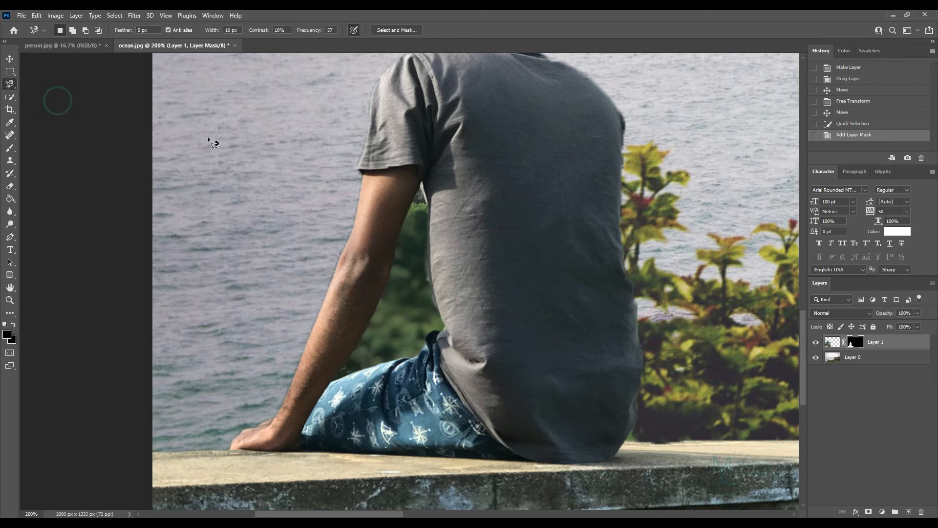
click(421, 182)
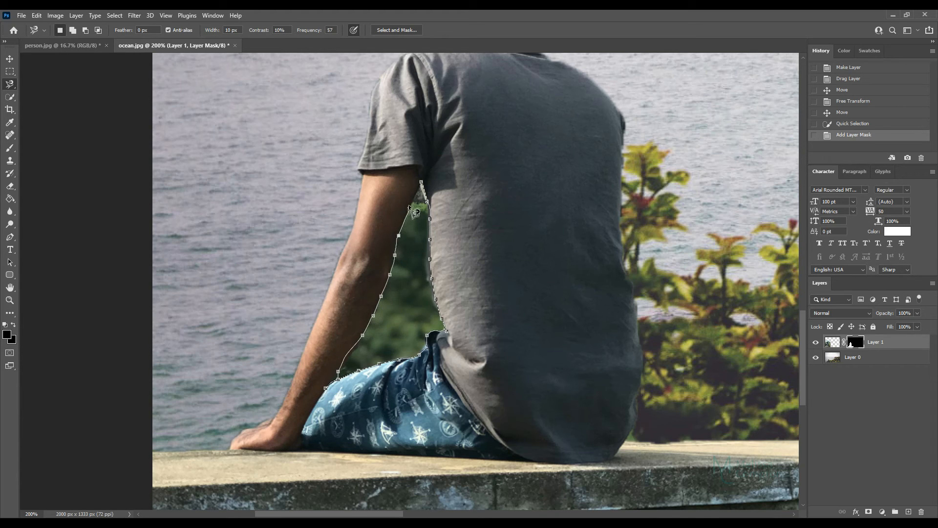
click(421, 181)
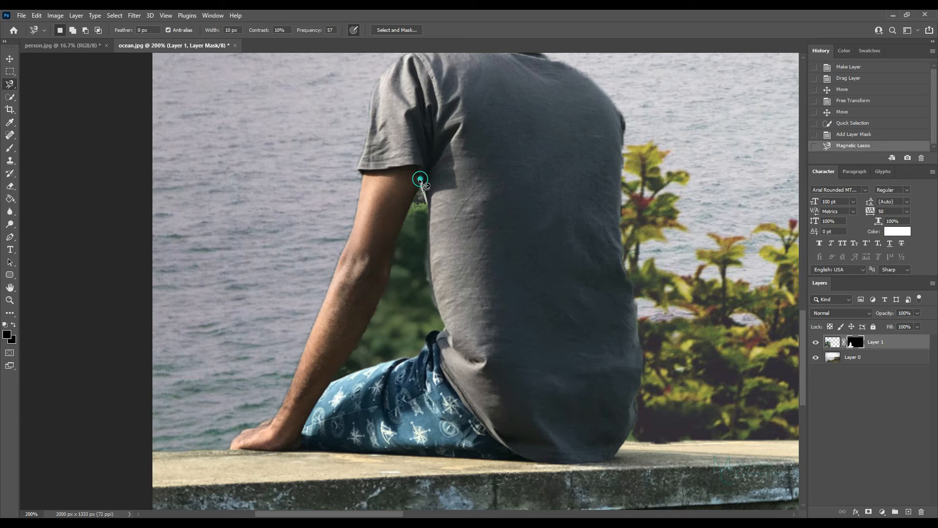
key(Delete)
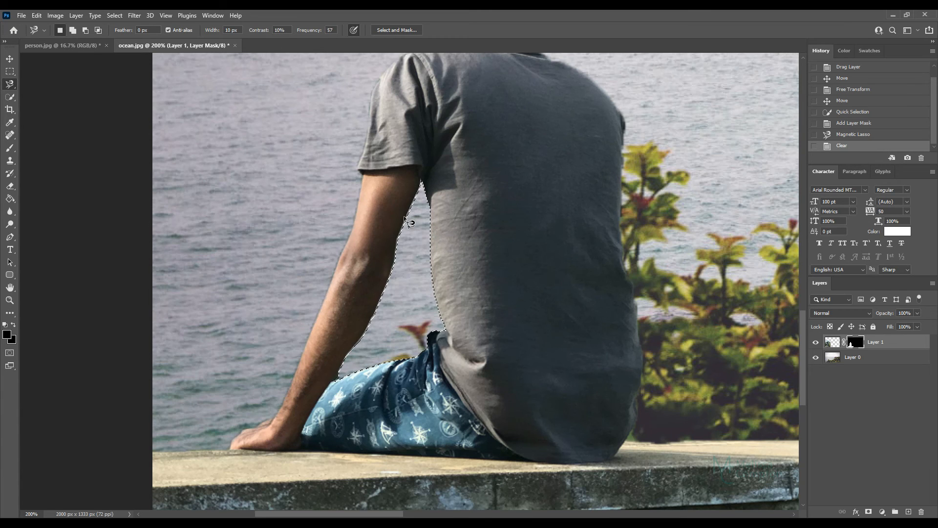
right_click(417, 227)
click(437, 233)
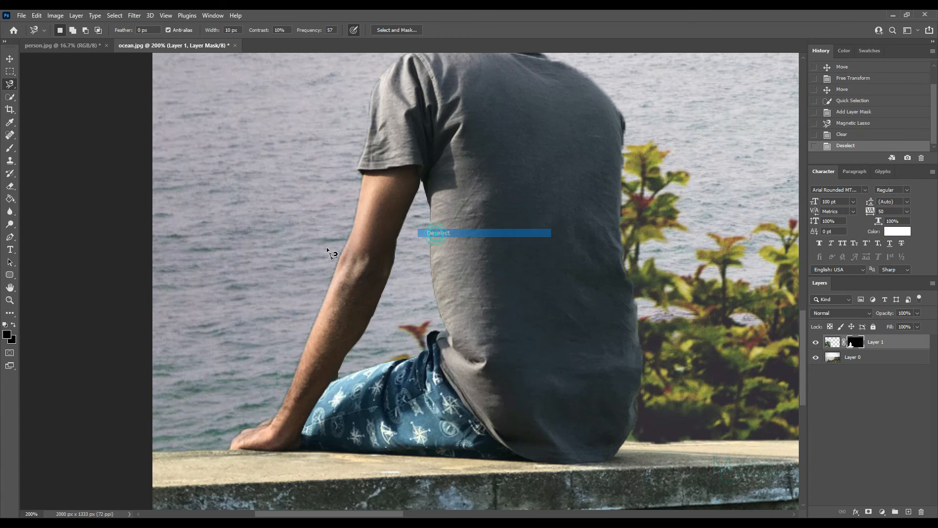
Apply a Gaussian Blur with a 4.5 pixel radius to the ocean background layer.
key(ctrl+minus)
key(ctrl+minus)
key(ctrl+minus)
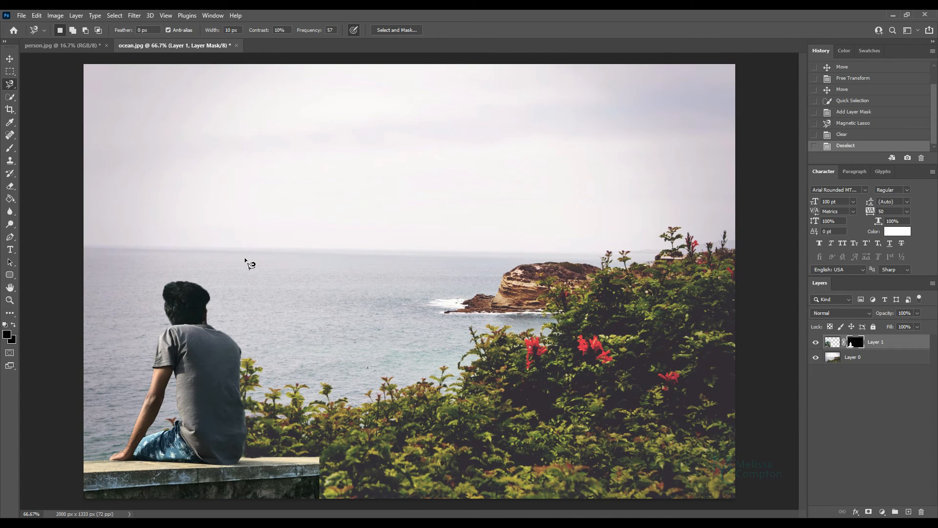
key(ctrl+minus)
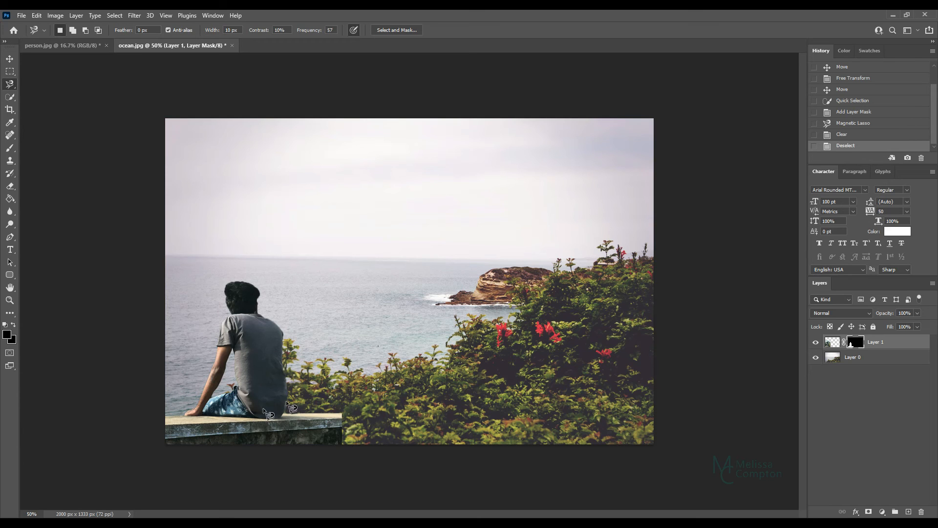
click(10, 59)
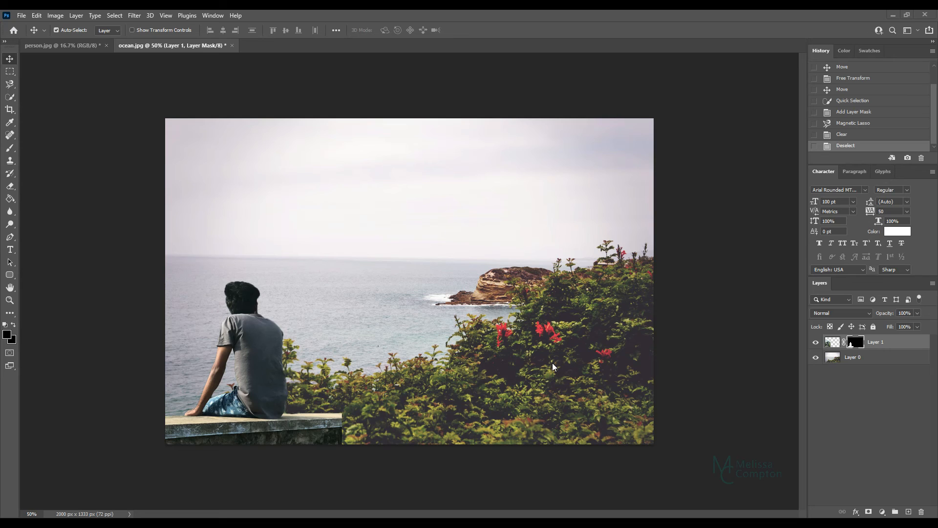
click(853, 360)
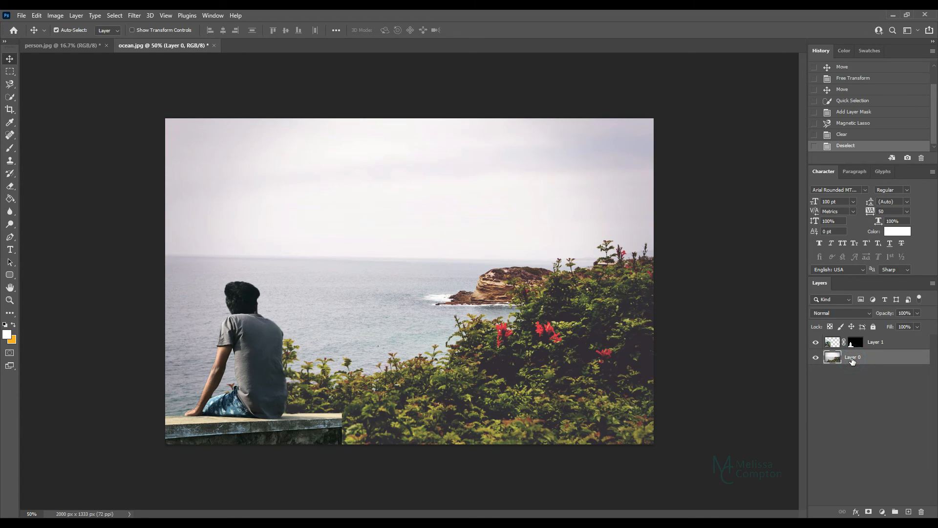
click(128, 17)
mouse_move(147, 141)
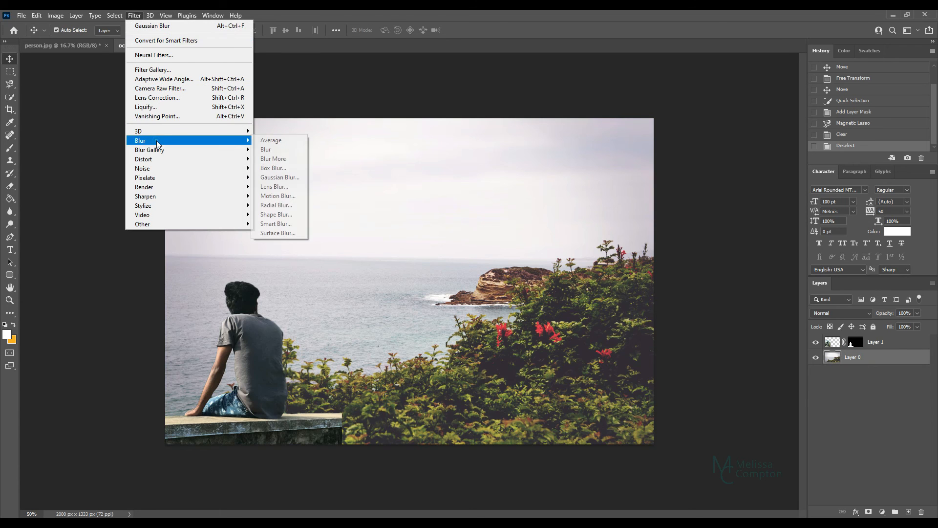
click(290, 177)
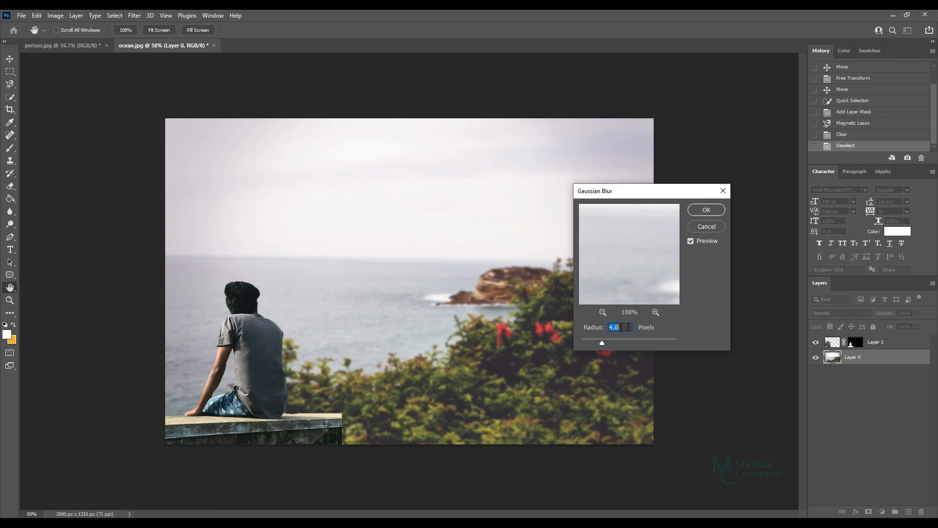
text(8.)
key(BackSpace)
key(BackSpace)
text(4.5)
click(707, 218)
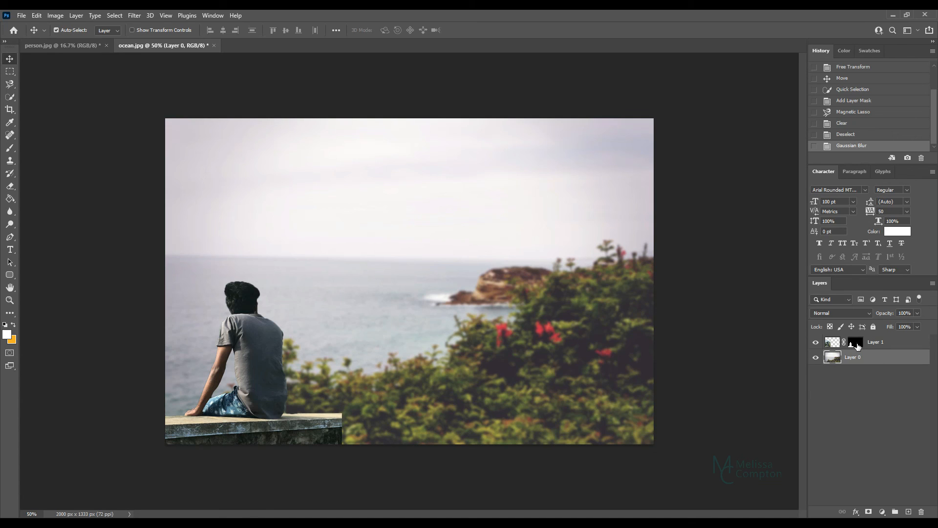
Adjust Levels on the man's layer mask by raising the black input level.
click(856, 343)
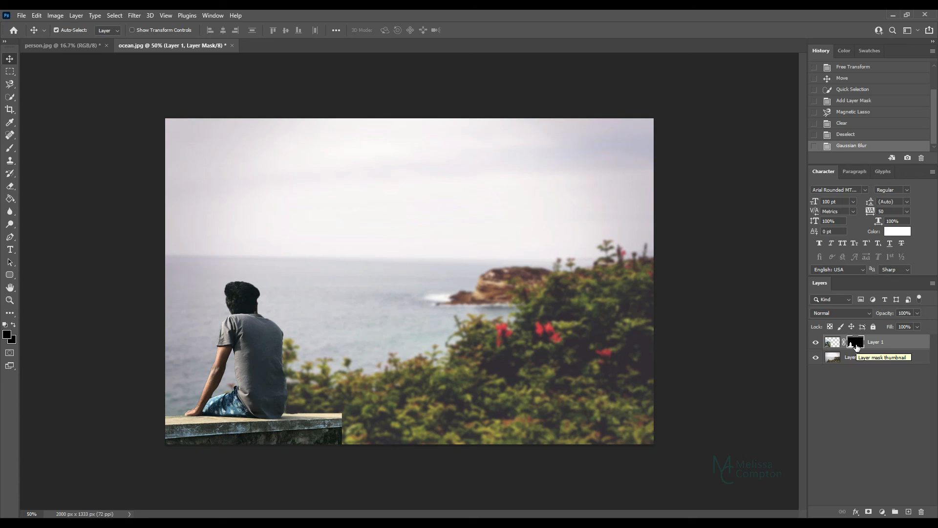
key(ctrl+l)
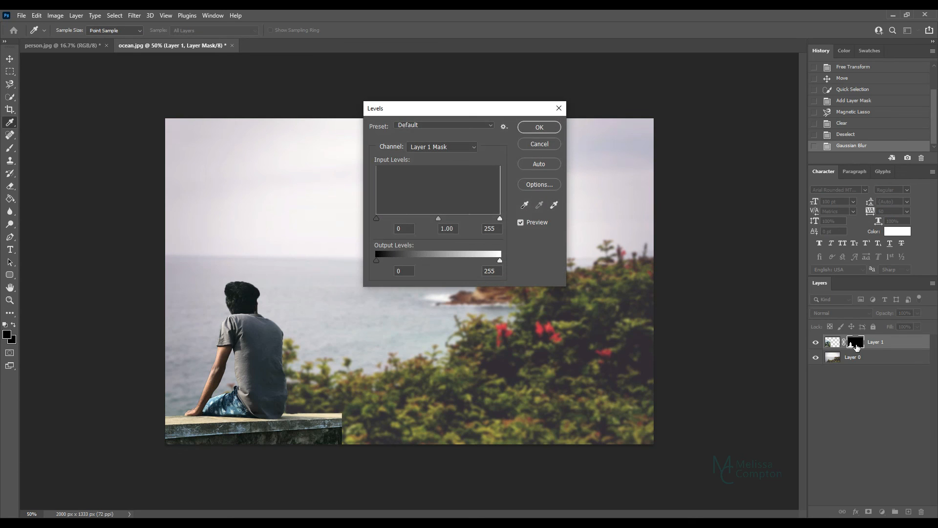
drag(376, 218, 410, 222)
click(543, 129)
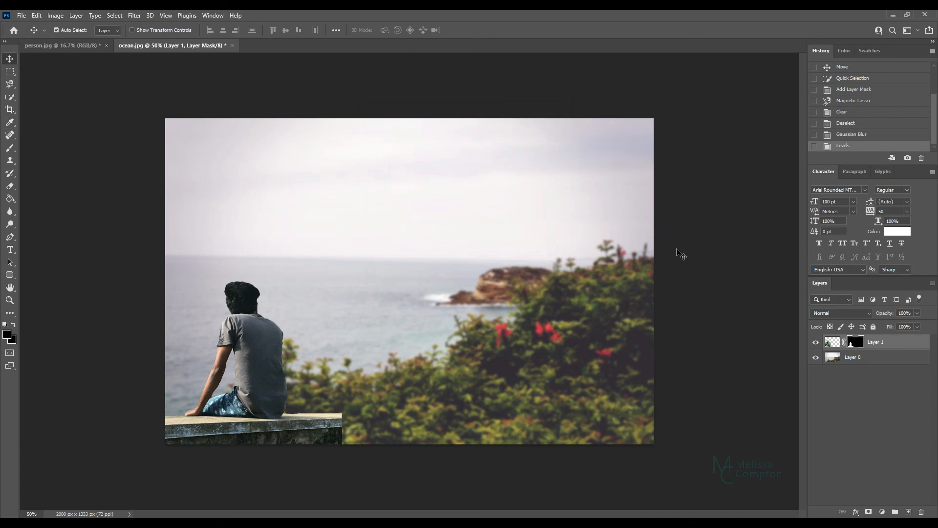